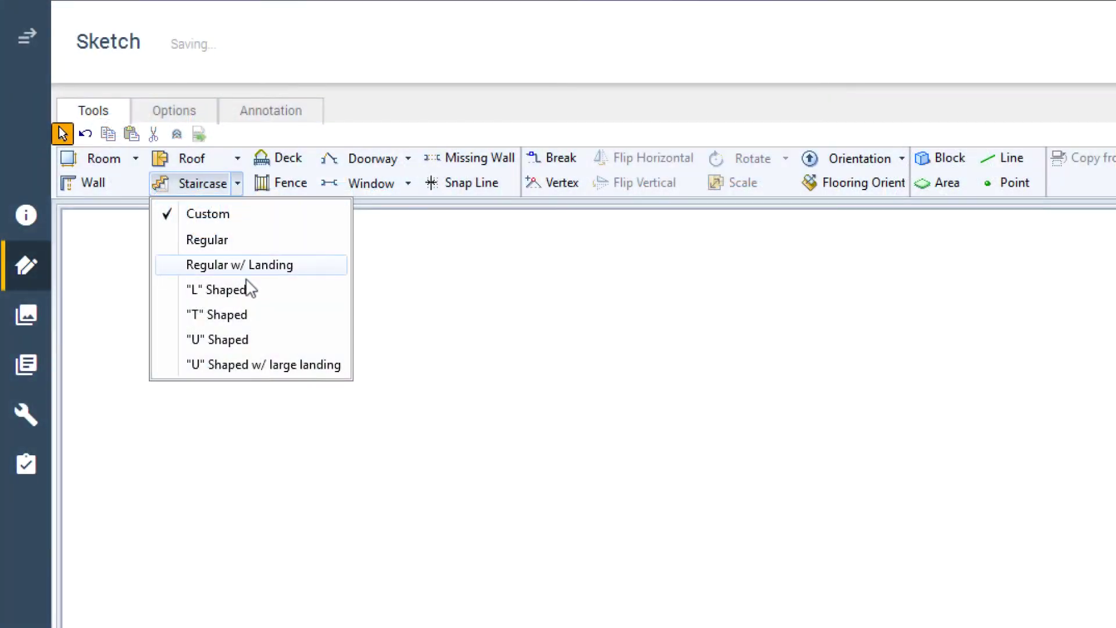
Try placing an L-shaped staircase, then switch the staircase shape to Custom.
{"action": "left_click", "coordinate": [249, 291]}
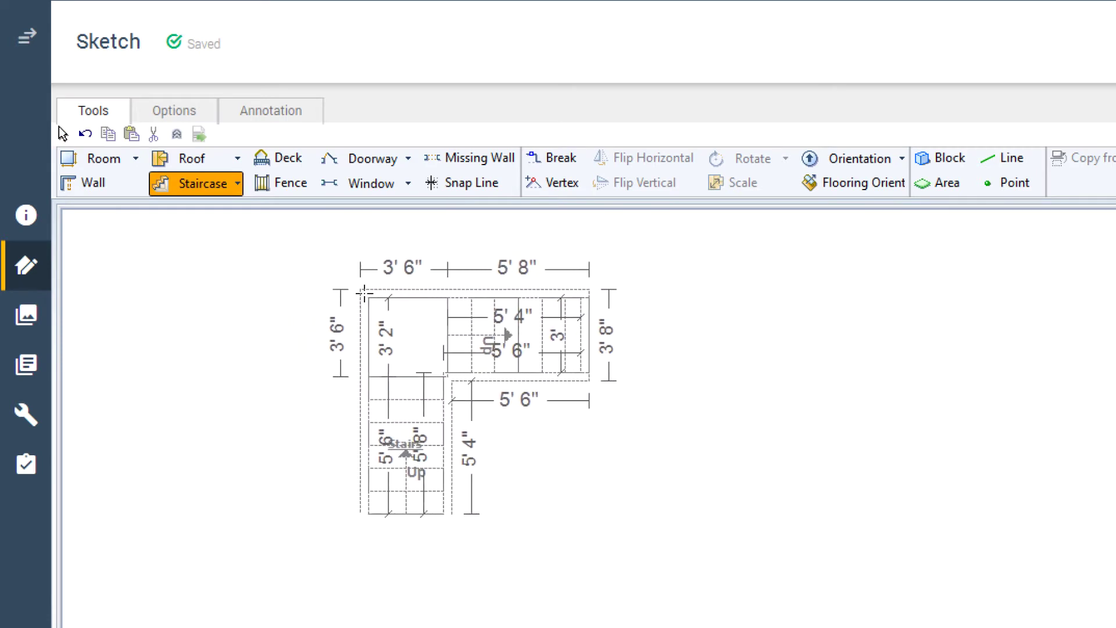
{"action": "left_click", "coordinate": [364, 293]}
{"action": "left_click", "coordinate": [663, 399]}
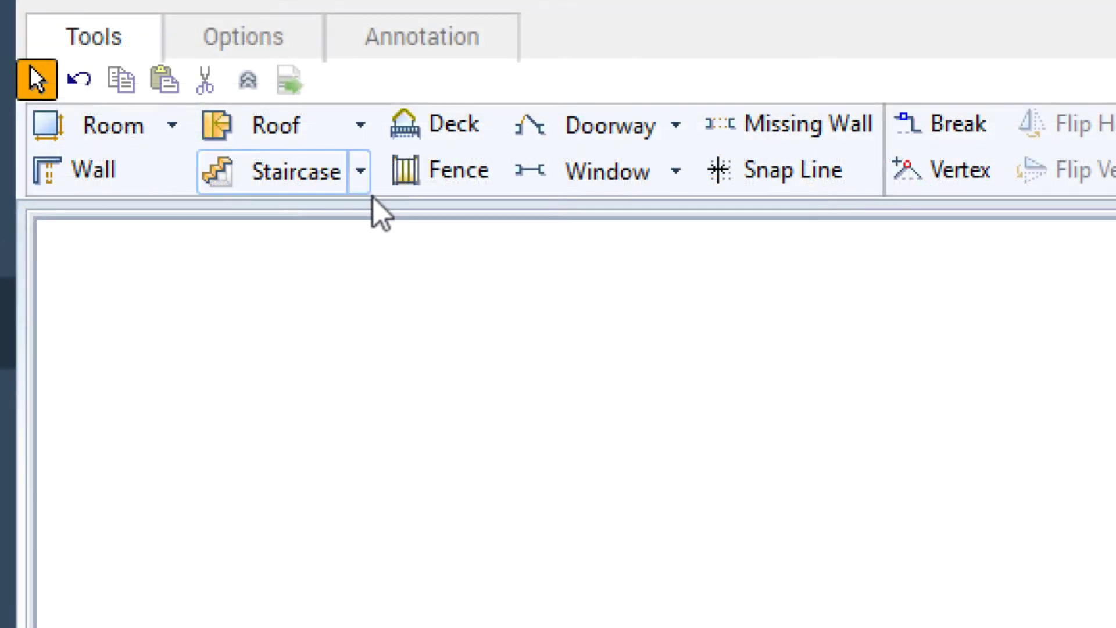
{"action": "left_click", "coordinate": [361, 171]}
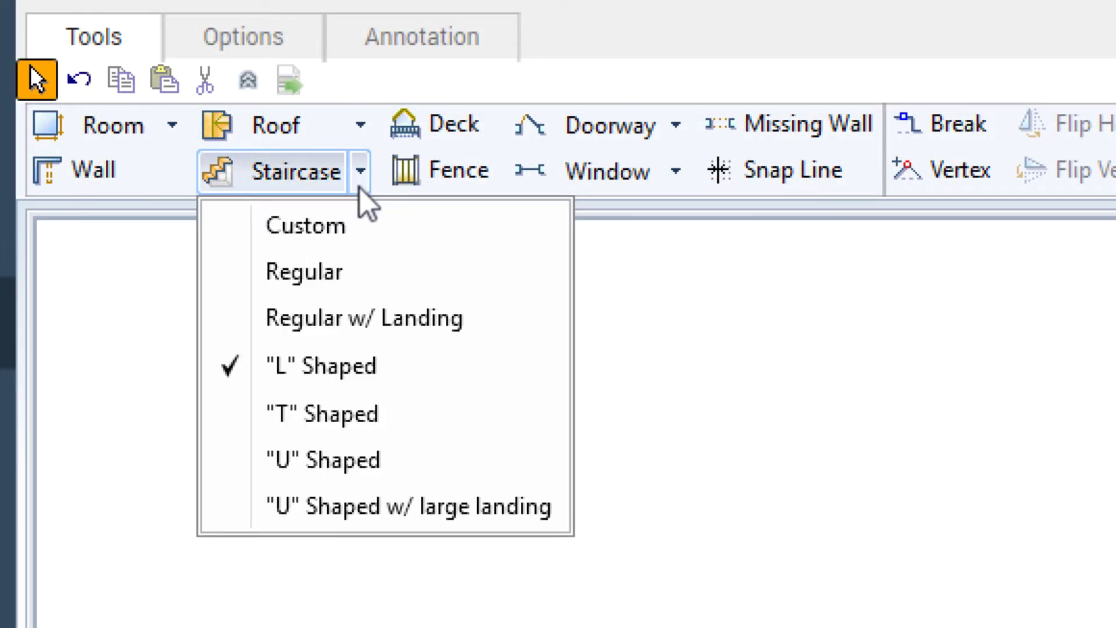
{"action": "left_click", "coordinate": [358, 214]}
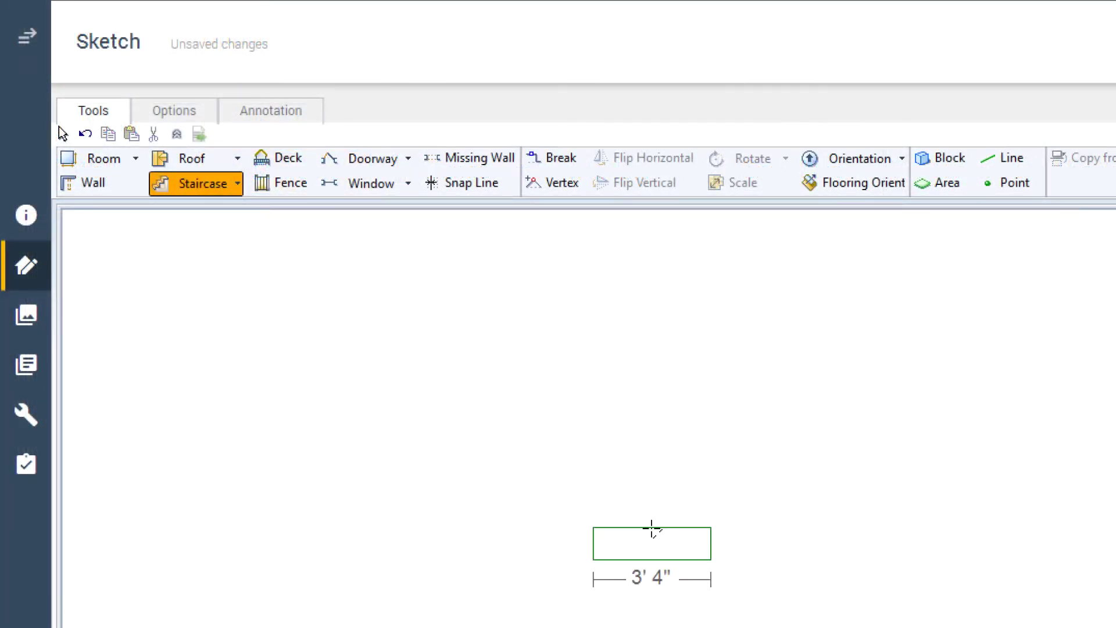
Anchor the first stair run and stretch it upward to about 7' 9" long, 3' 4" wide.
{"action": "left_click", "coordinate": [652, 528]}
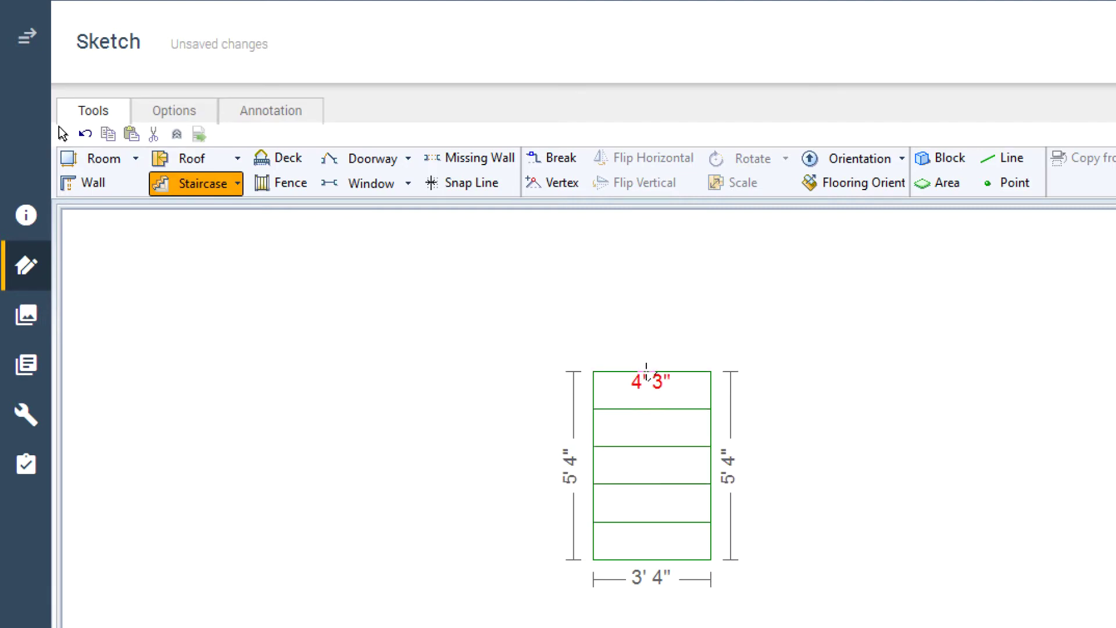
{"action": "left_click", "coordinate": [648, 368]}
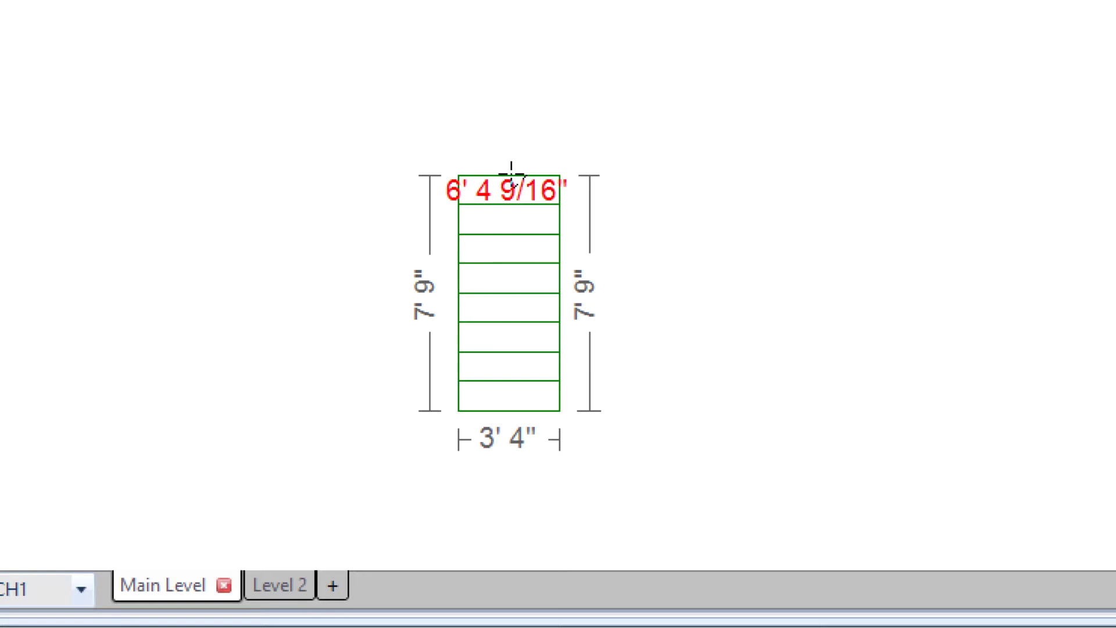
Add a 6' 8" wide top landing, a rightward run, a corner landing and a downward run.
{"action": "left_click", "coordinate": [511, 174]}
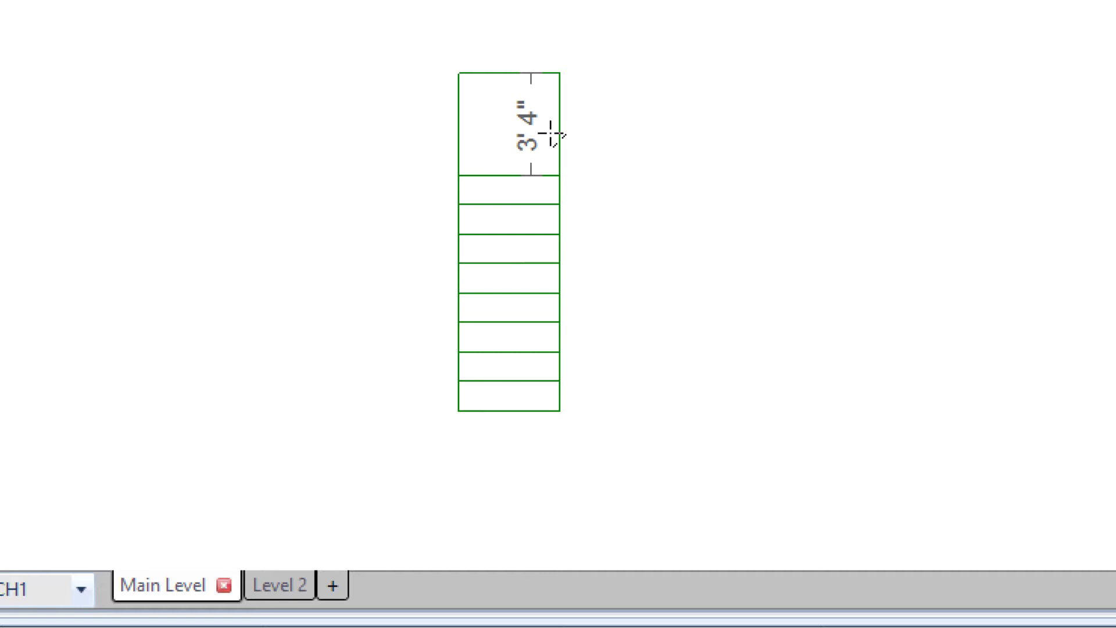
{"action": "left_click_drag", "start_coordinate": [550, 134], "coordinate": [675, 141]}
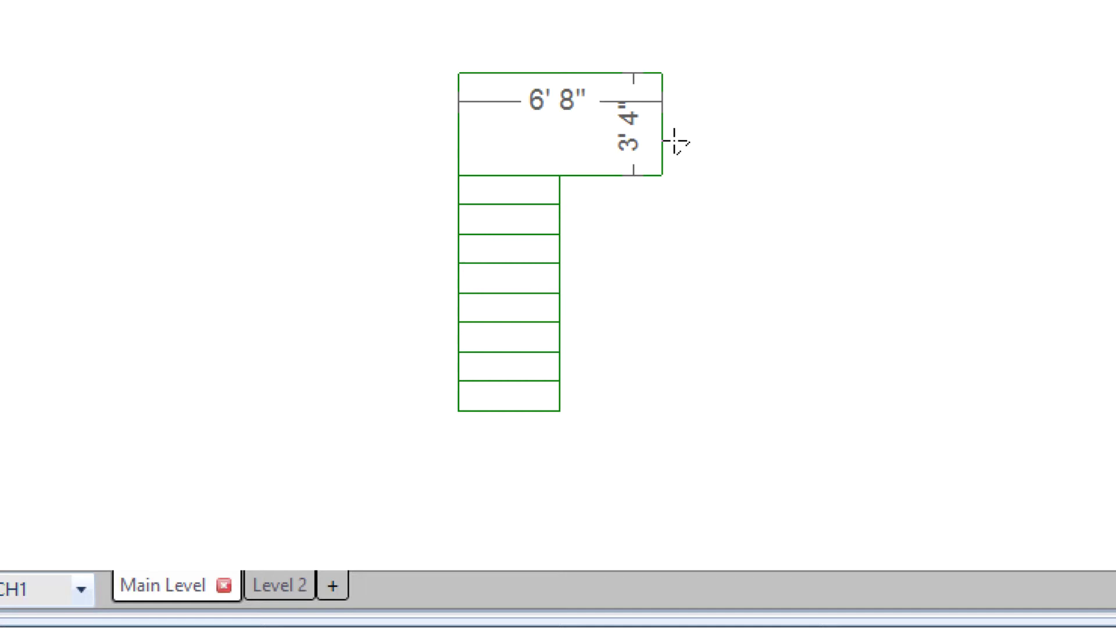
{"action": "left_click", "coordinate": [674, 141]}
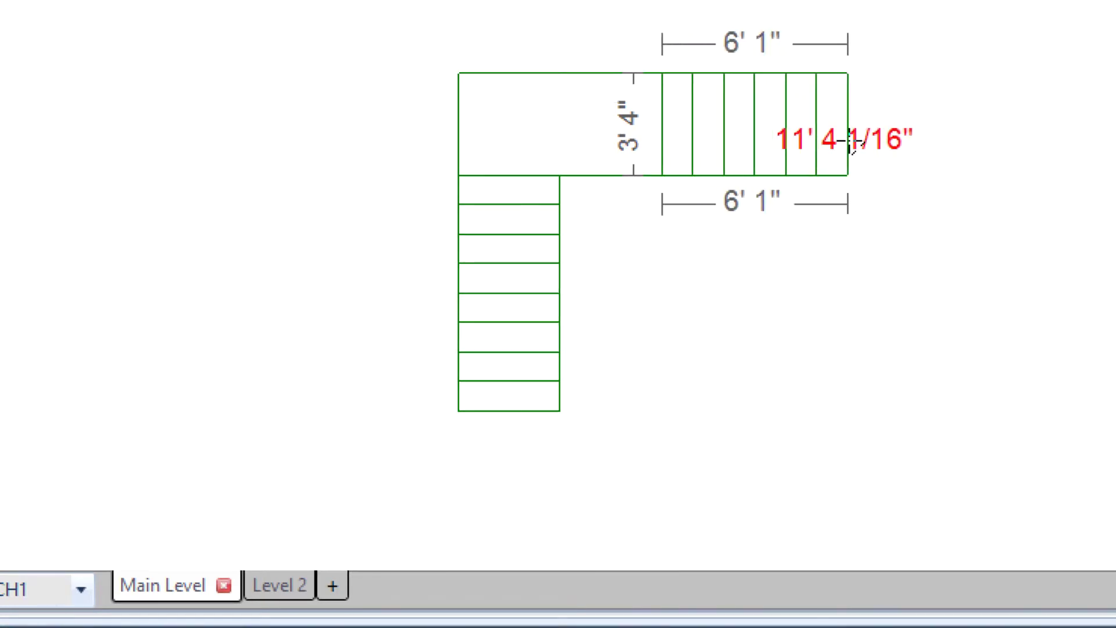
{"action": "left_click", "coordinate": [925, 142]}
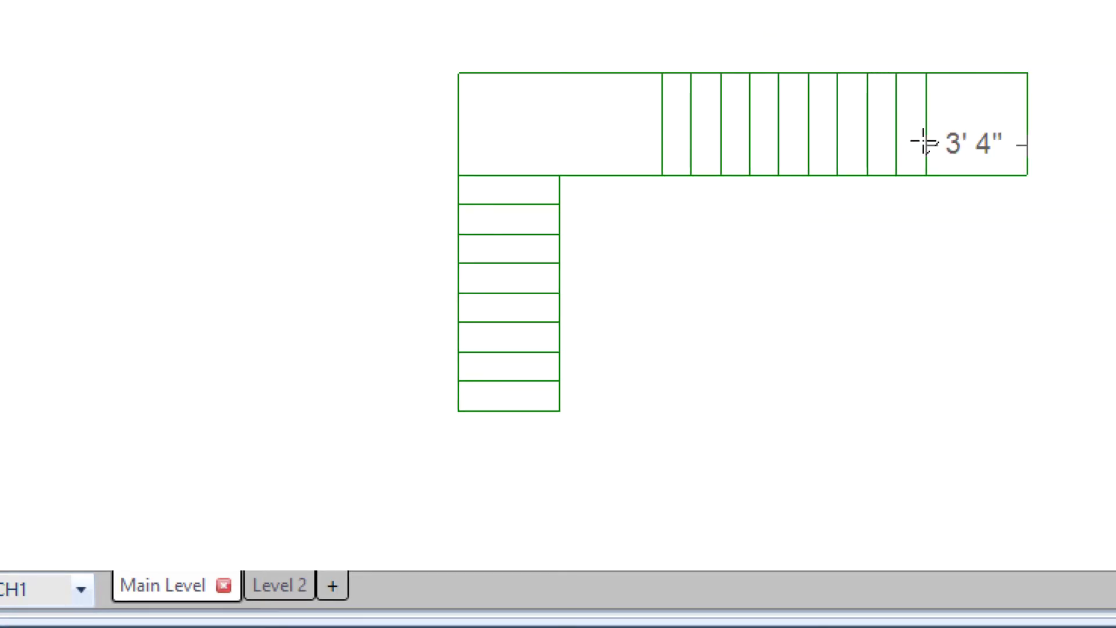
{"action": "left_click", "coordinate": [994, 271]}
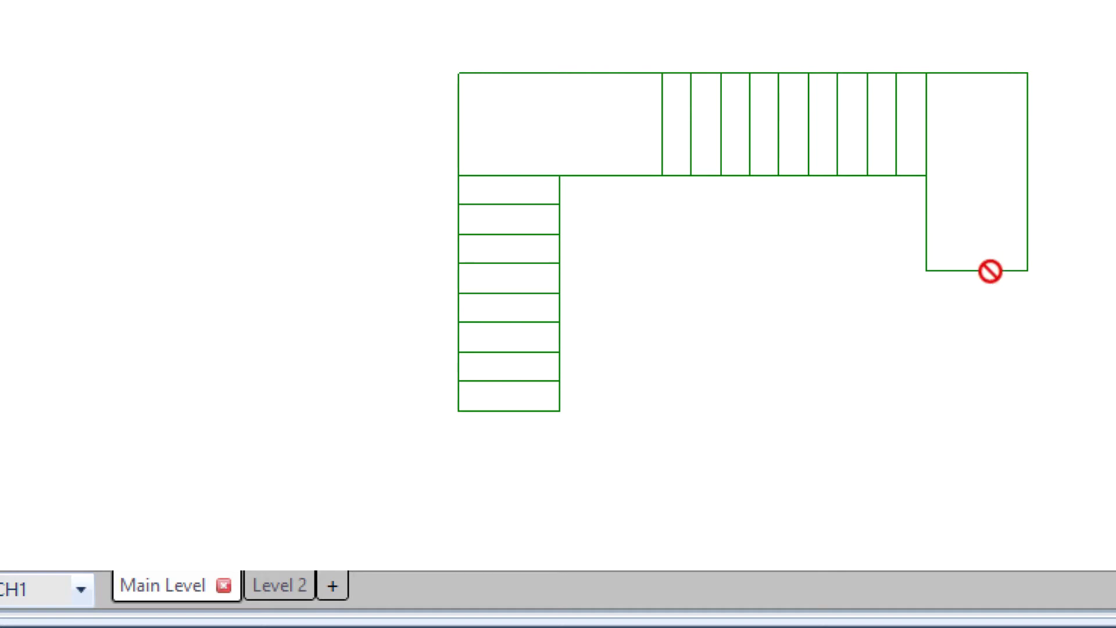
{"action": "left_click", "coordinate": [968, 469]}
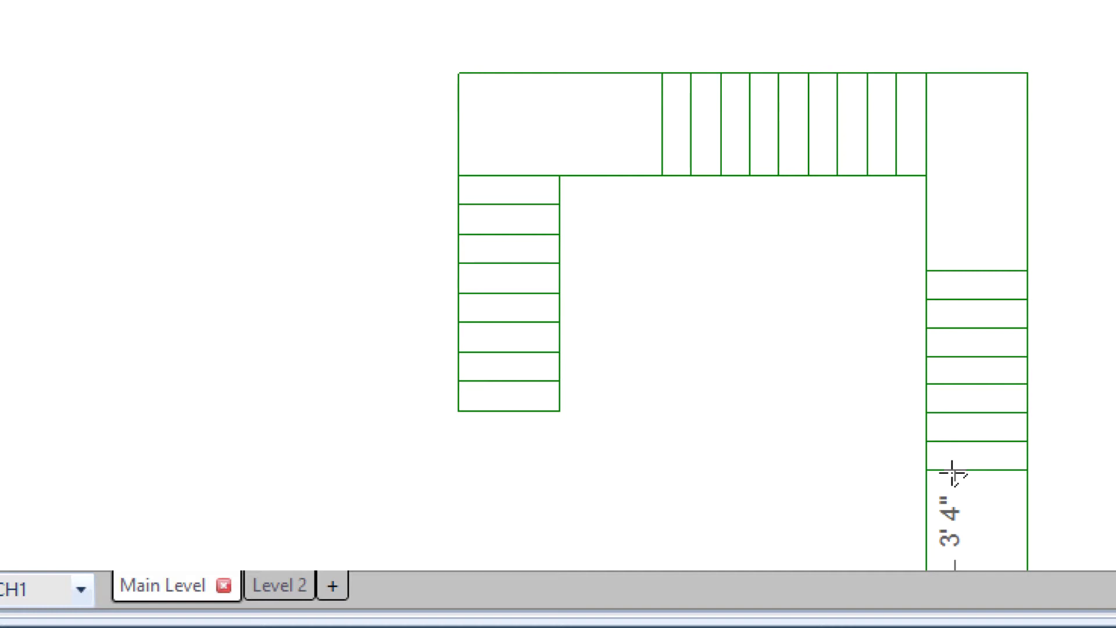
Add leftward runs of about 9' 8" with landings, then an upward run back to a landing.
{"action": "left_click", "coordinate": [926, 481]}
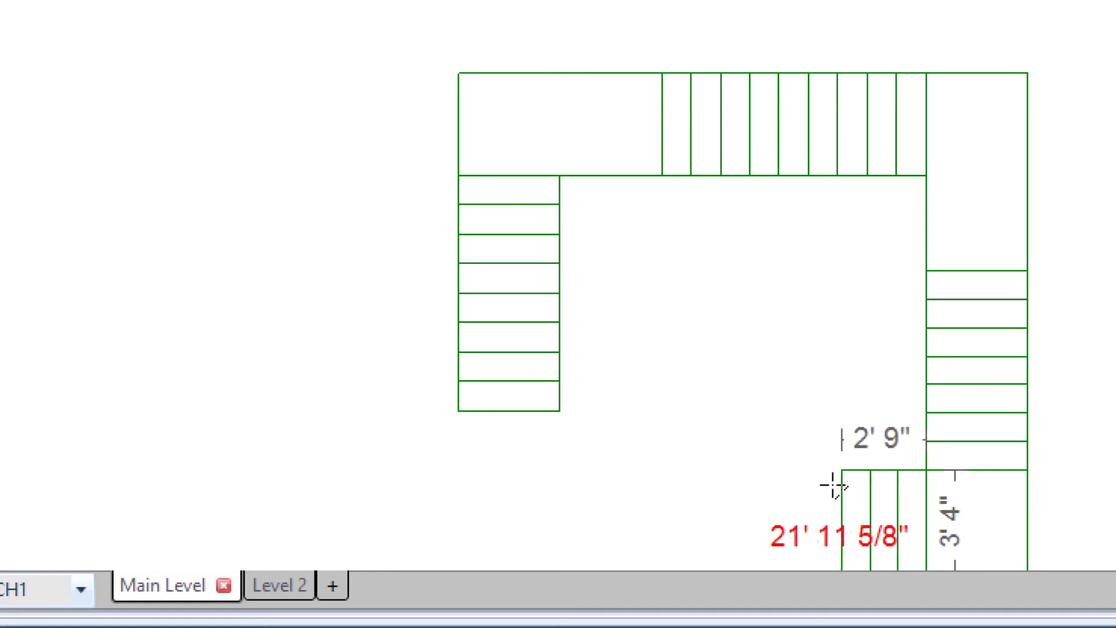
{"action": "left_click", "coordinate": [631, 478]}
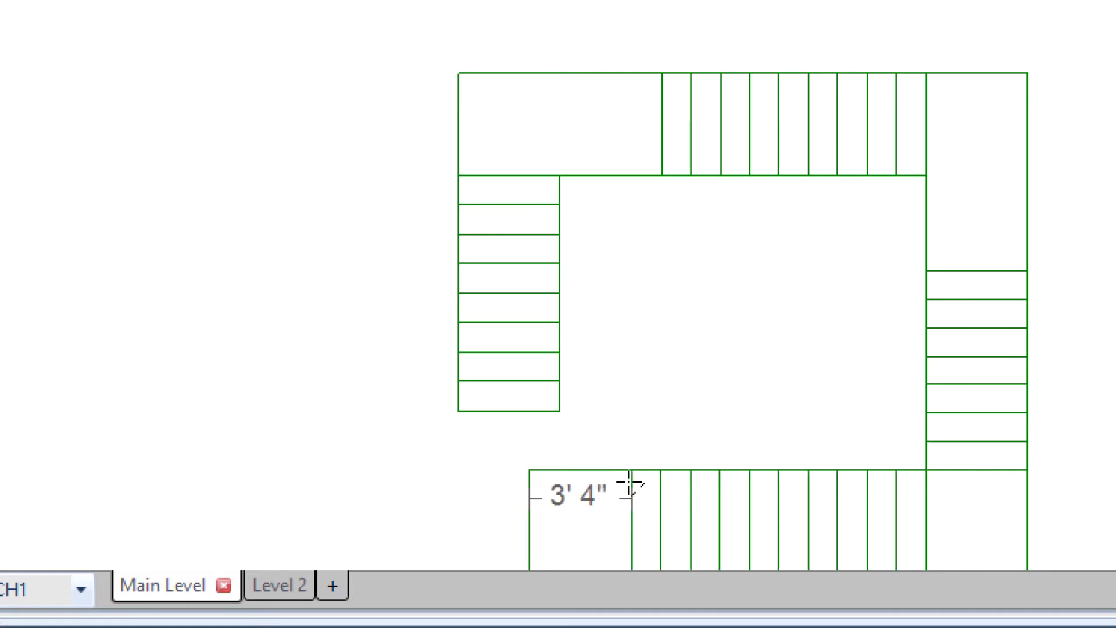
{"action": "double_click", "coordinate": [568, 486]}
{"action": "left_click", "coordinate": [354, 462]}
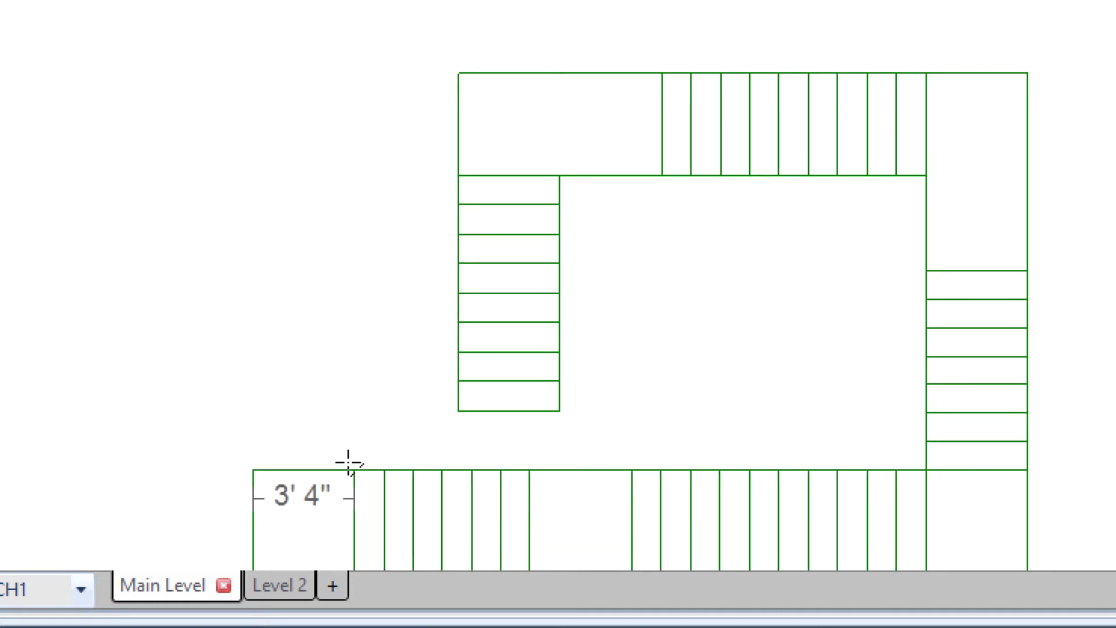
{"action": "left_click", "coordinate": [343, 469]}
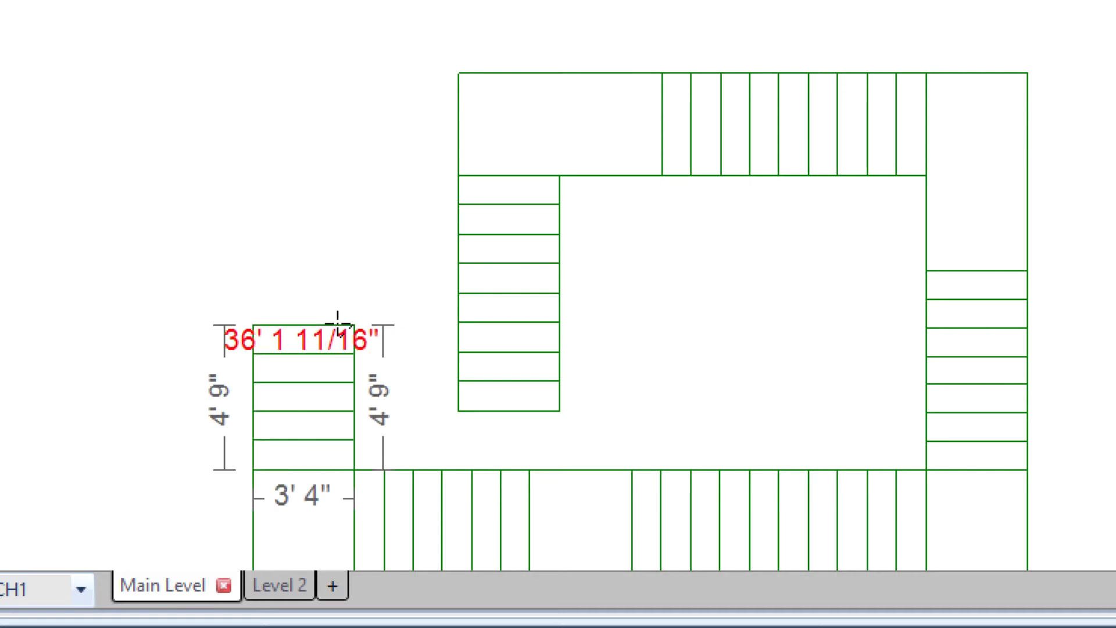
{"action": "left_click", "coordinate": [345, 289]}
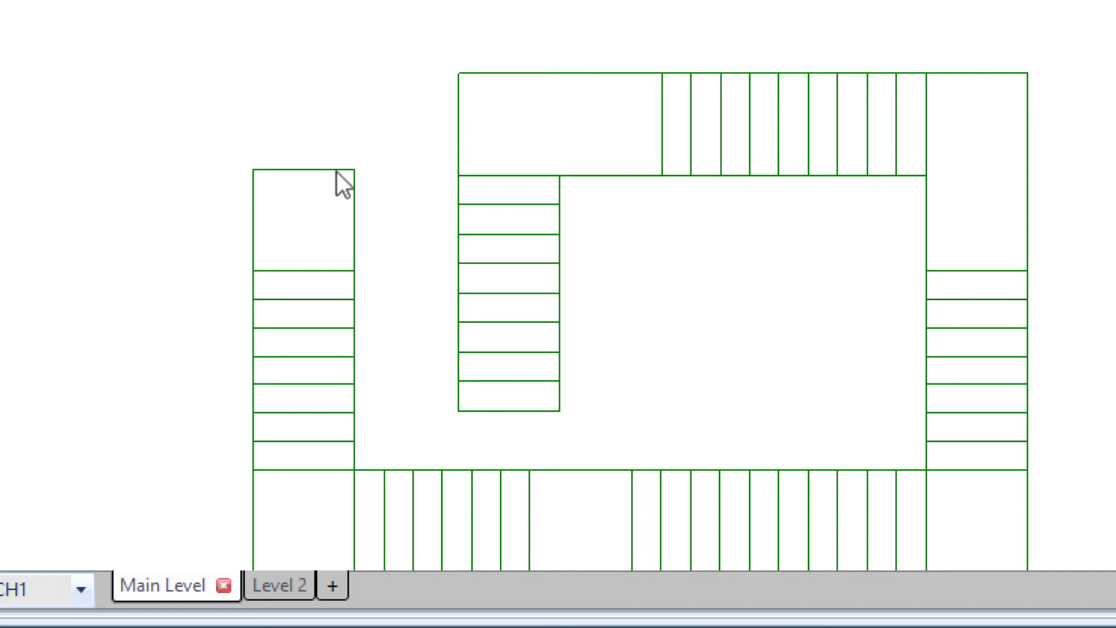
End the practice staircase drawing with Esc.
{"action": "key", "text": "Escape"}
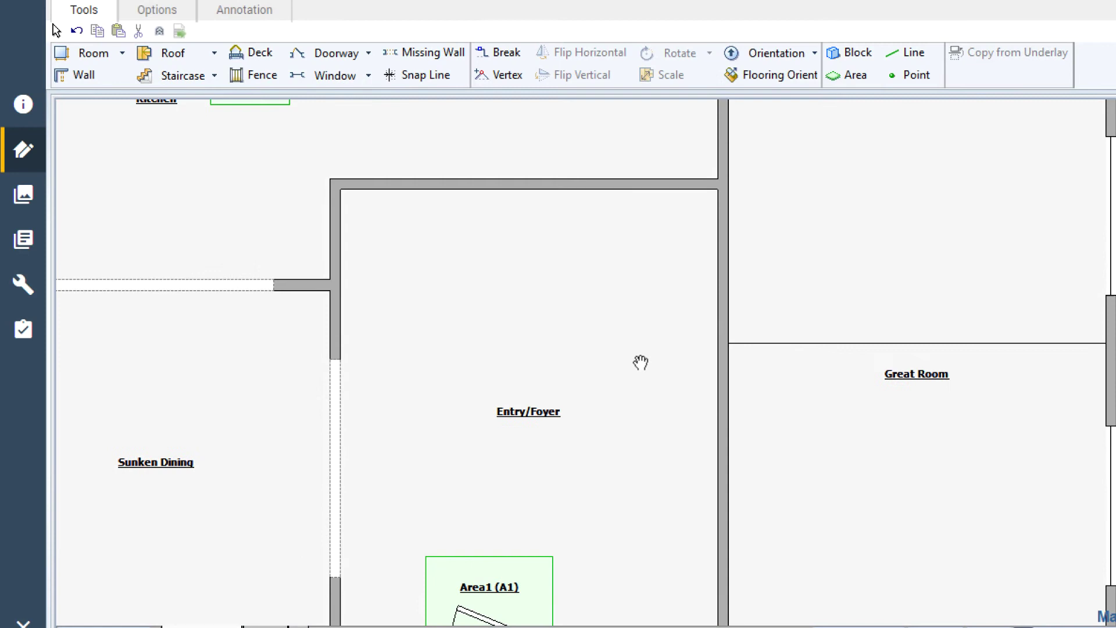
Bring the Entry/Foyer room into view, select it, and set the staircase shape to Custom.
{"action": "left_click_drag", "start_coordinate": [641, 364], "coordinate": [696, 319]}
{"action": "left_click", "coordinate": [693, 322]}
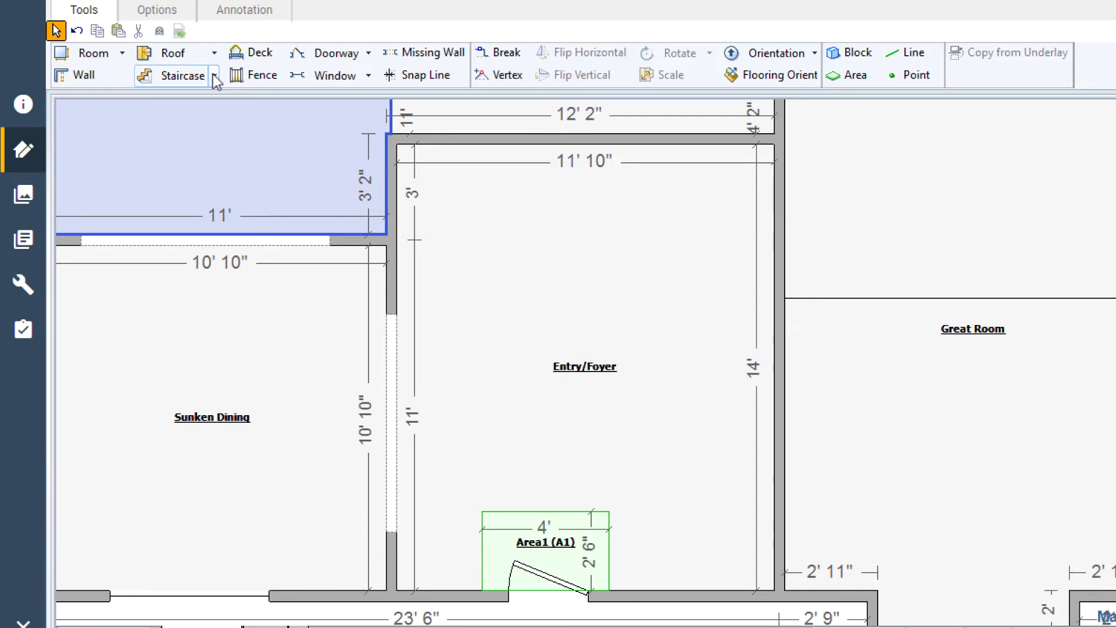
{"action": "left_click", "coordinate": [214, 76]}
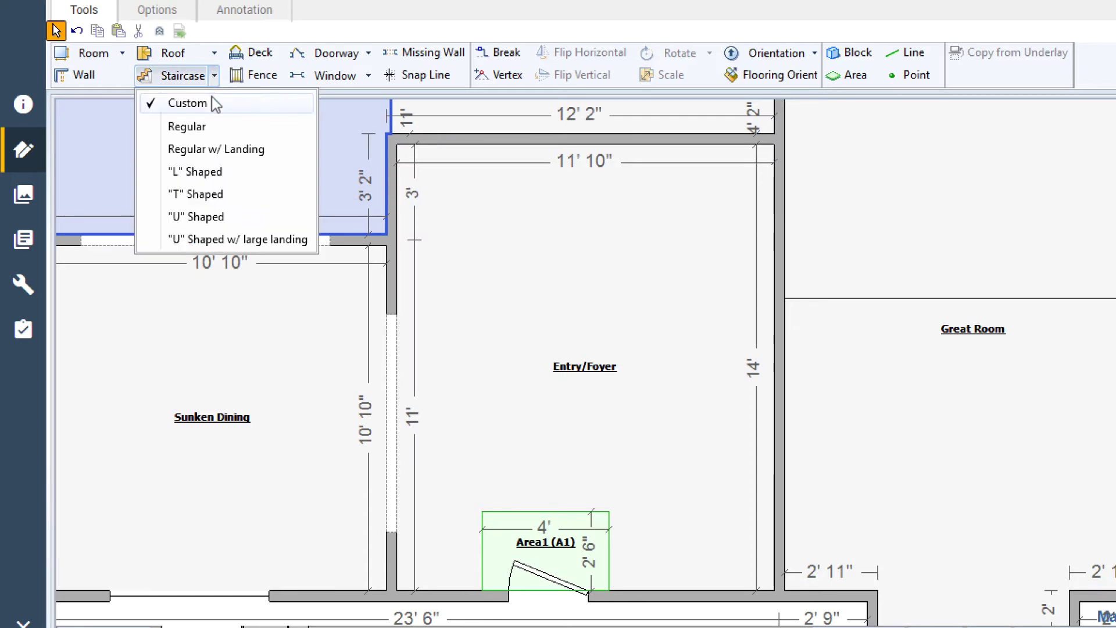
{"action": "left_click", "coordinate": [212, 97]}
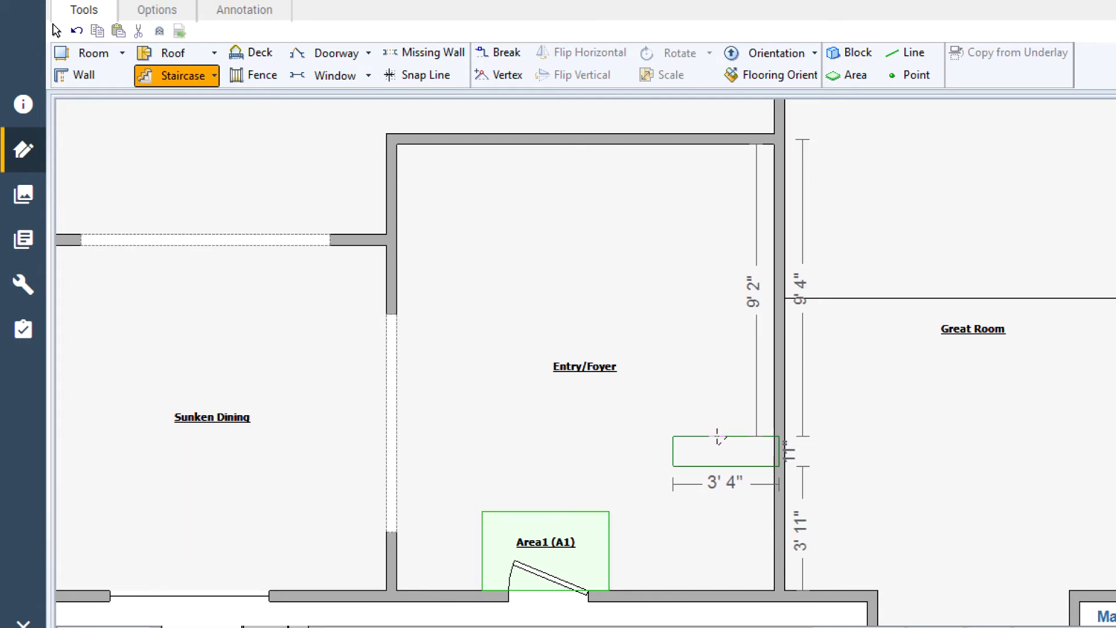
Anchor the staircase at the foyer's right wall and draw a 6' 10" run upward.
{"action": "left_click", "coordinate": [719, 436]}
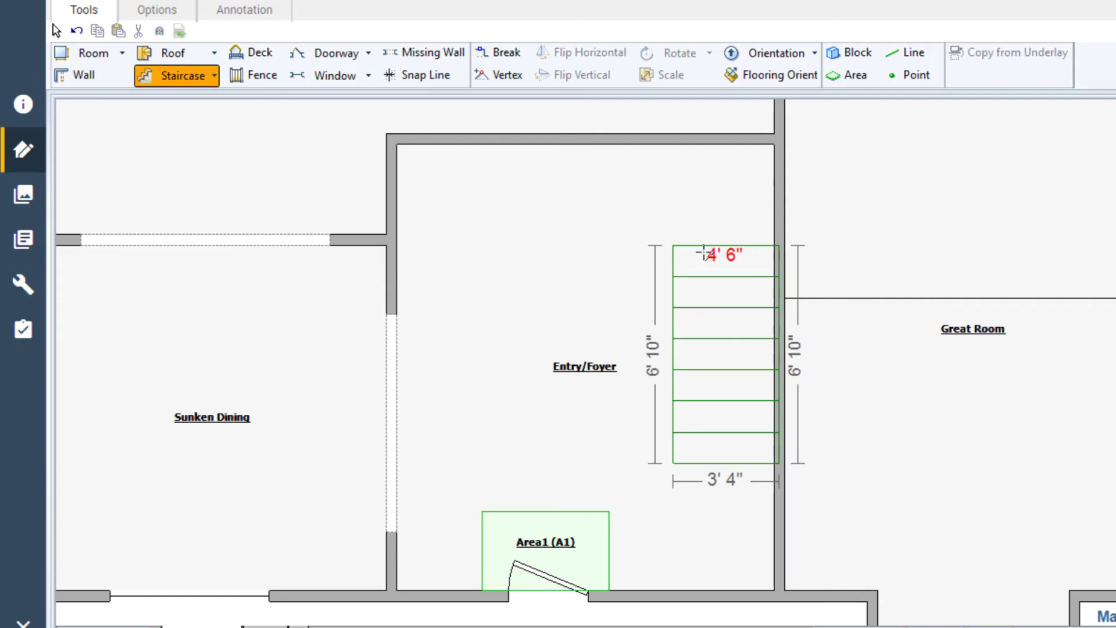
{"action": "left_click", "coordinate": [704, 254]}
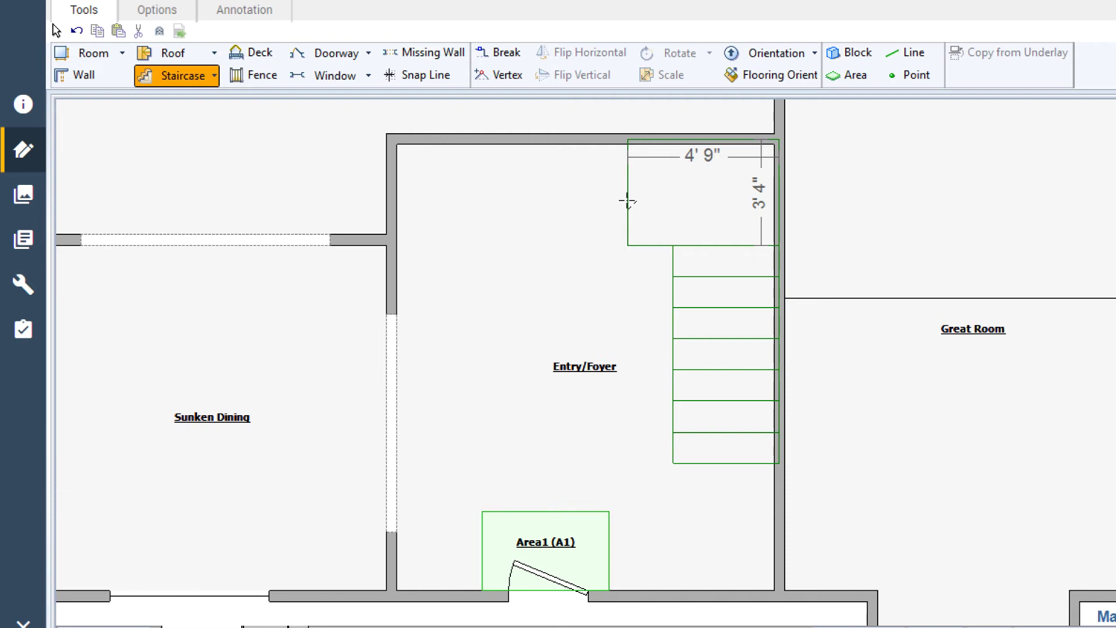
Fix the top-right corner landing and run steps left to a 3' 4" by 3' 2" landing.
{"action": "left_click", "coordinate": [693, 205]}
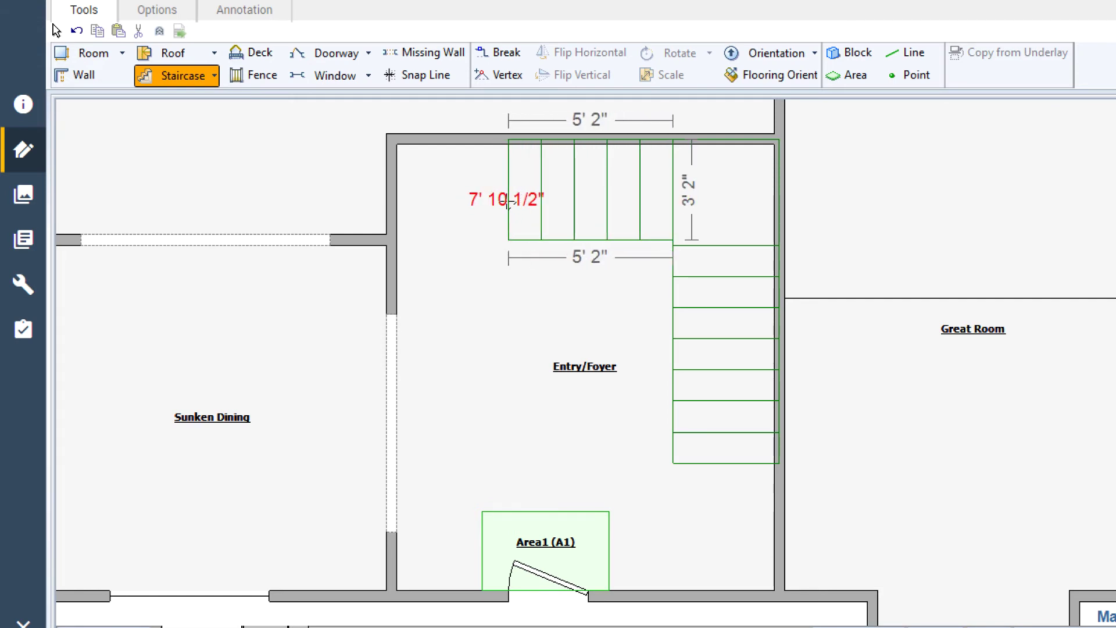
{"action": "left_click", "coordinate": [471, 201]}
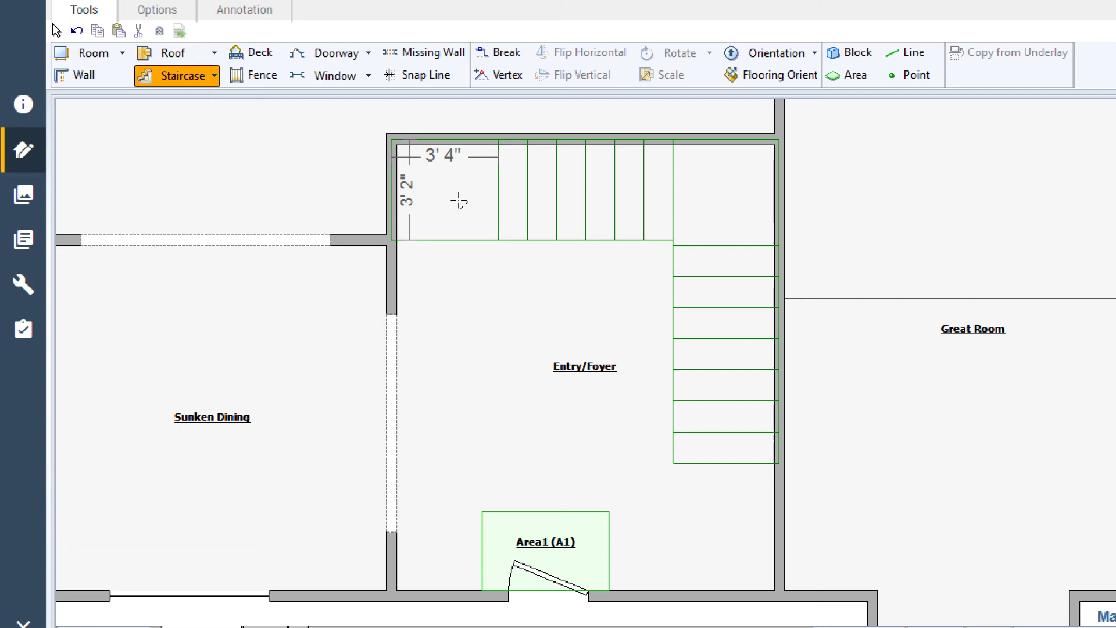
Finish the Entry/Foyer staircase, select it, and display it in 3D with railings.
{"action": "key", "text": "Escape"}
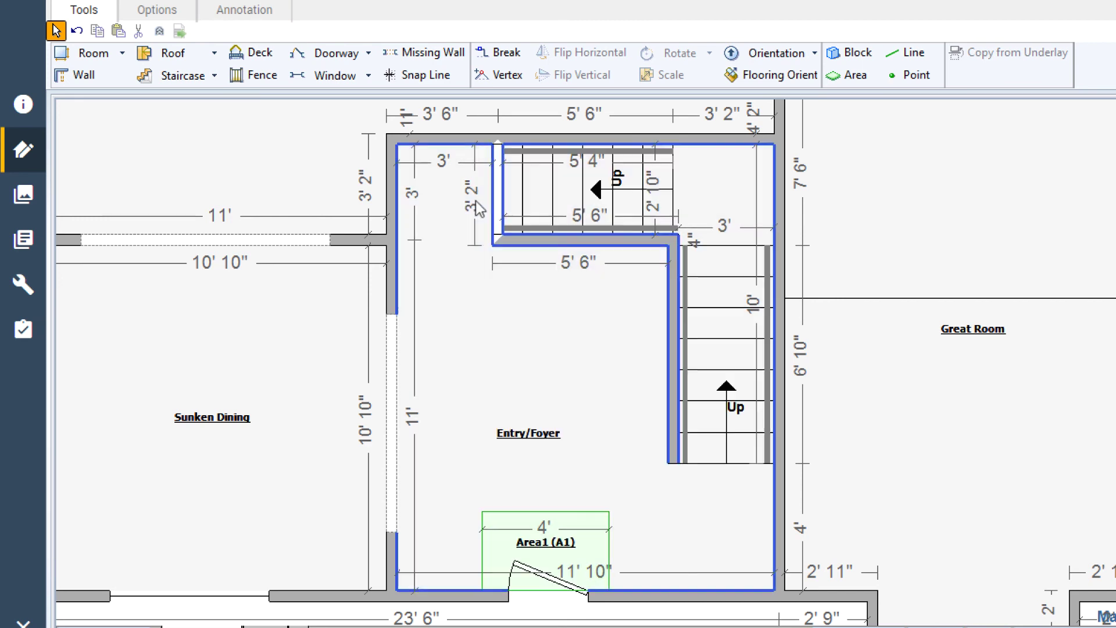
{"action": "left_click", "coordinate": [567, 192]}
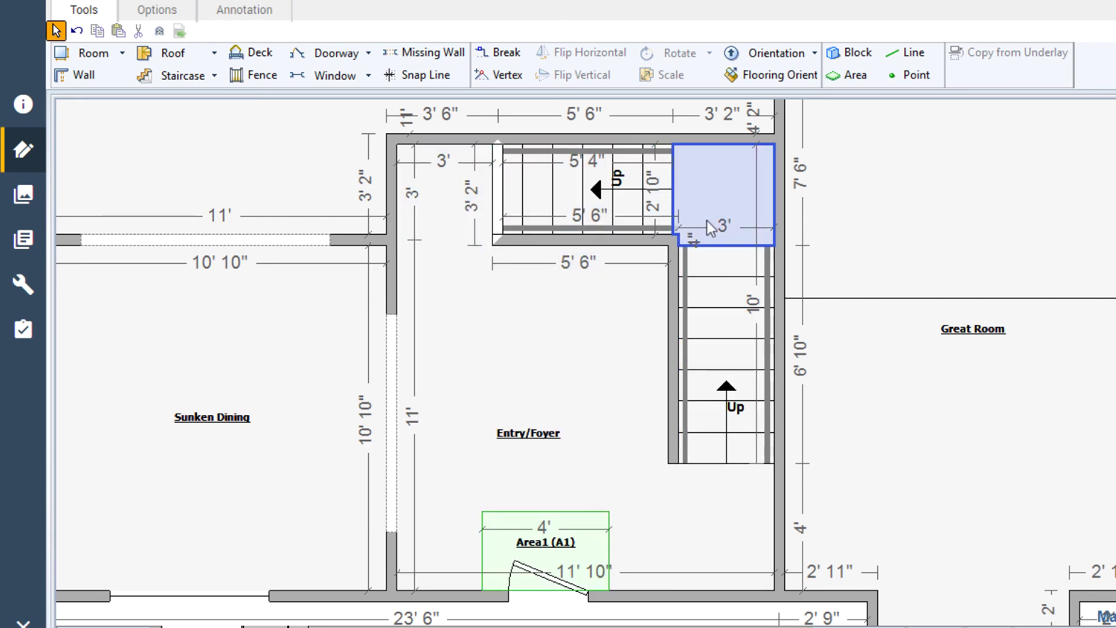
{"action": "double_click", "coordinate": [714, 285]}
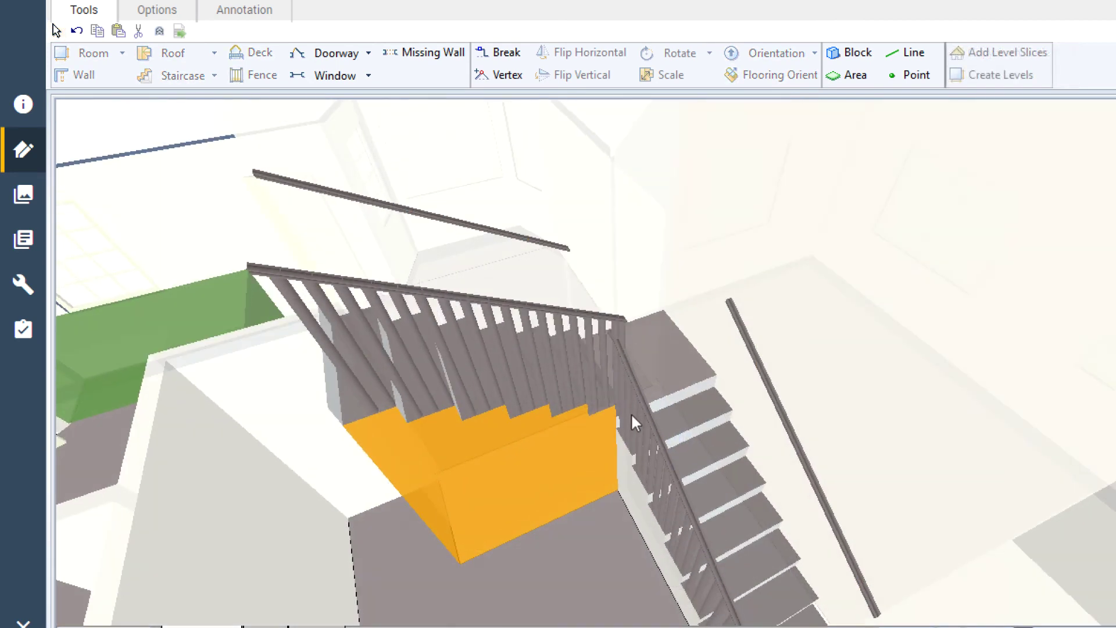